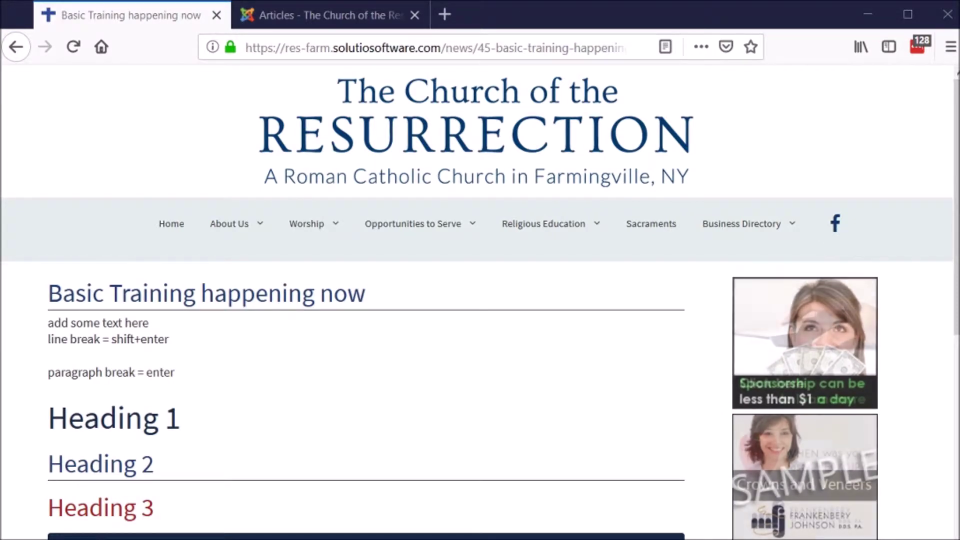
- Google 'usccb readings' in a new tab and open the USCCB Daily Readings - Audio result
scroll(480, 300, down, 4)
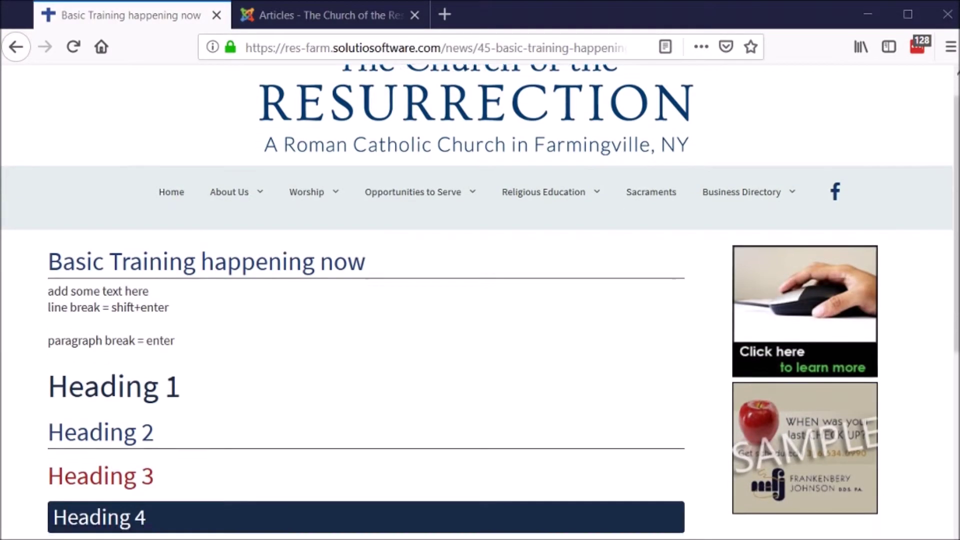
scroll(480, 300, up, 2)
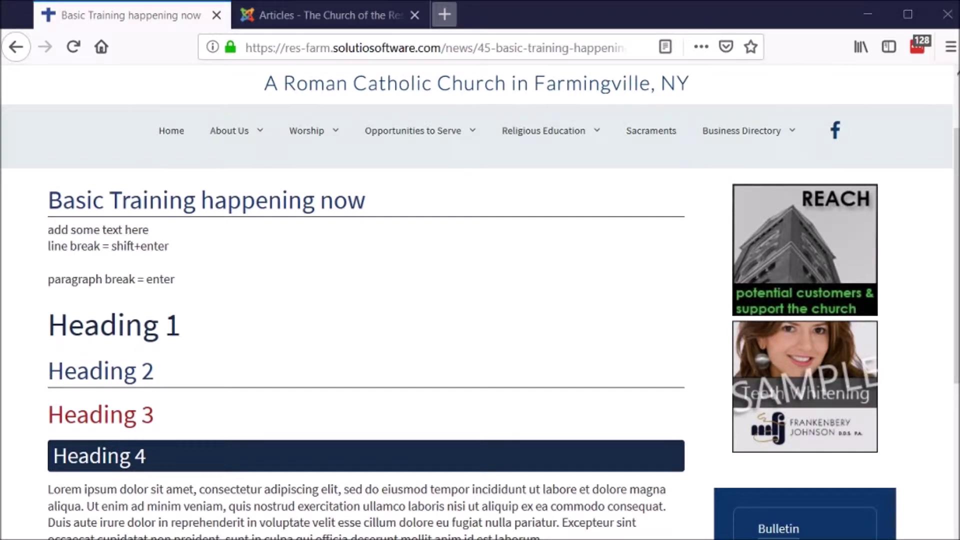
click(444, 14)
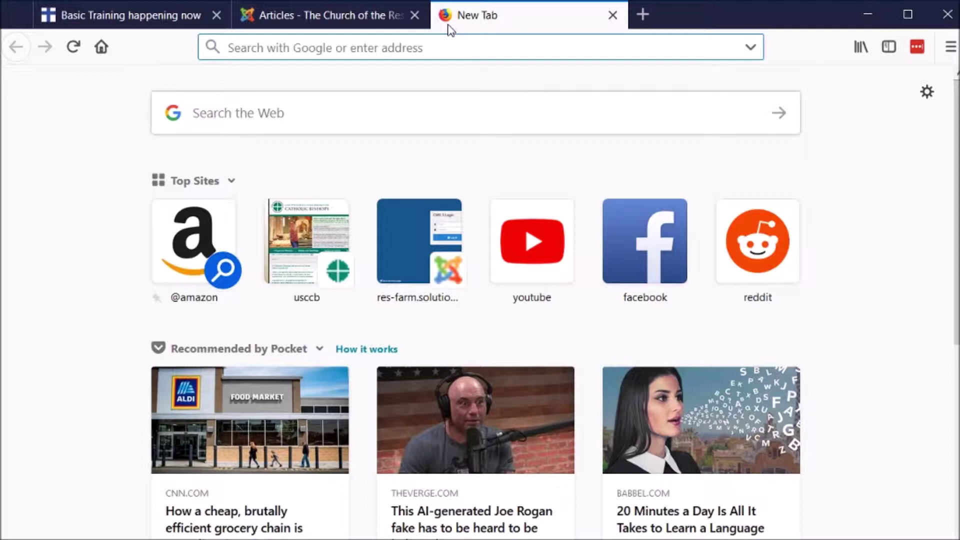
text(webs)
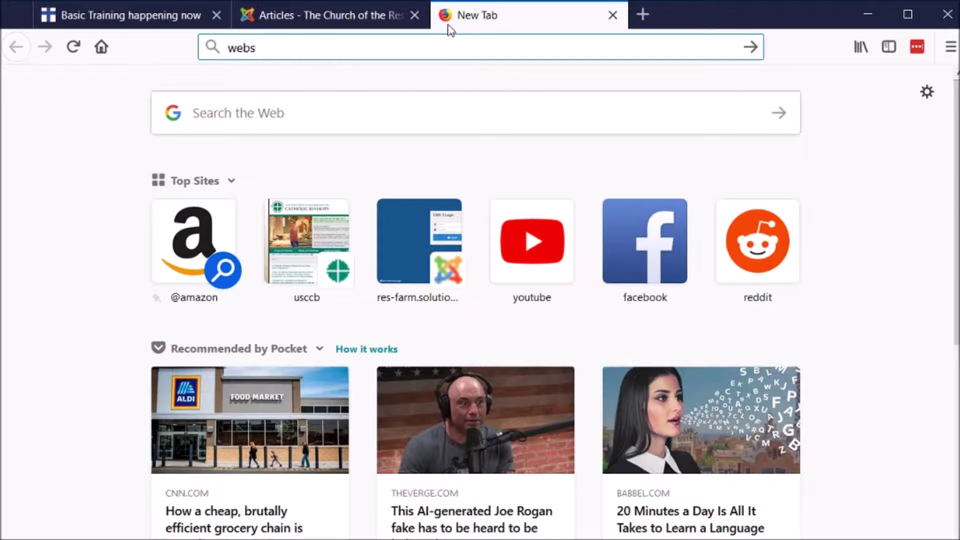
key(BackSpace)
key(BackSpace)
key(BackSpace)
key(BackSpace)
text(usccb readings)
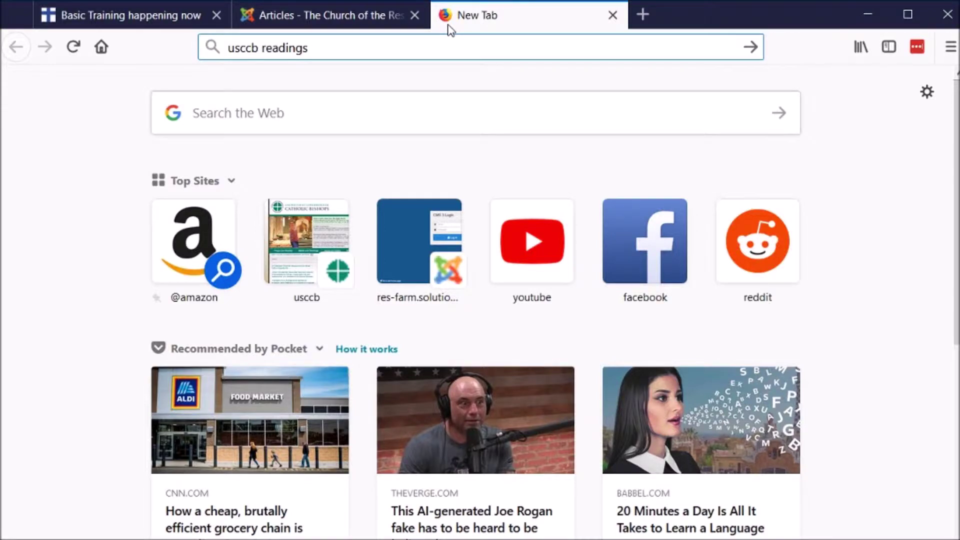
key(Return)
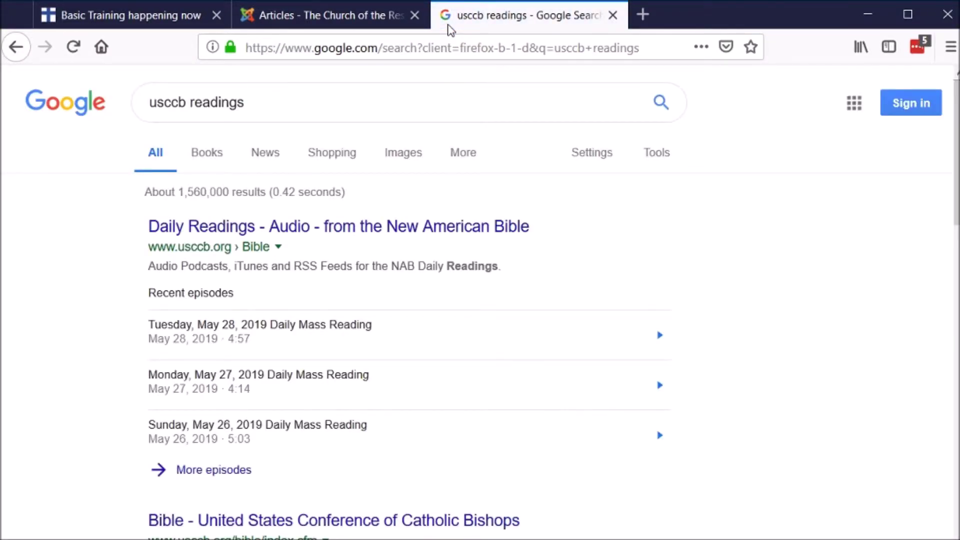
click(212, 230)
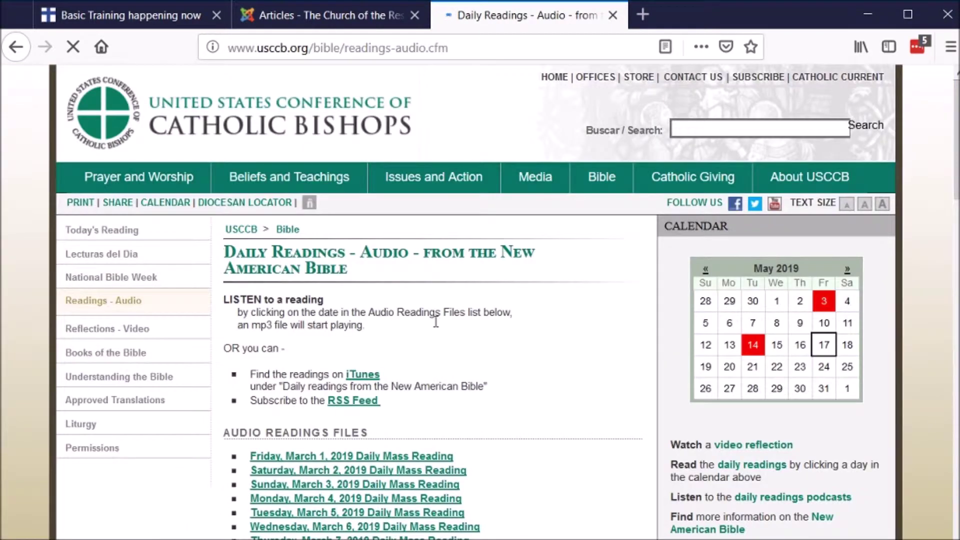
- Open the Bible > Today's Reading page for May 18 2019 and inspect its date-based address
mouse_move(601, 180)
click(609, 206)
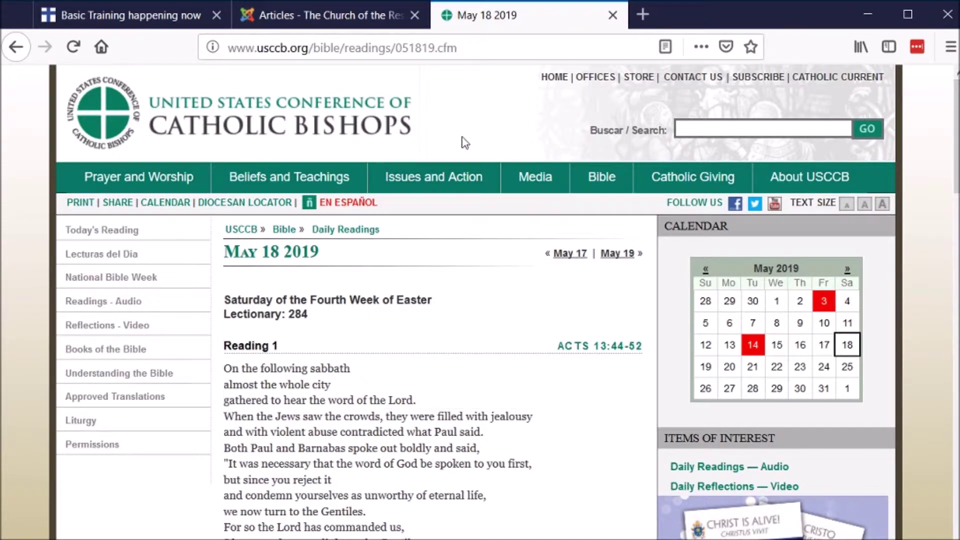
drag(464, 47, 160, 42)
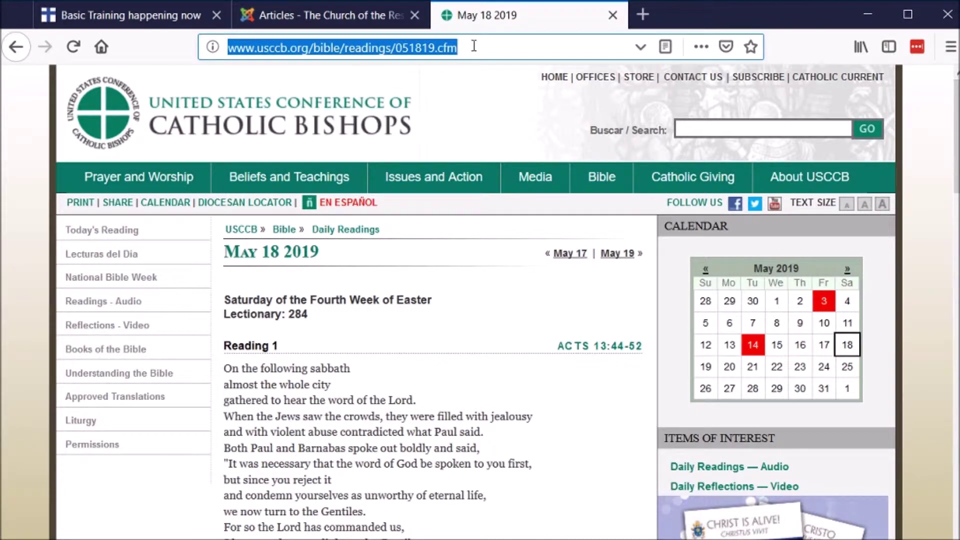
click(434, 46)
drag(396, 47, 459, 45)
click(469, 44)
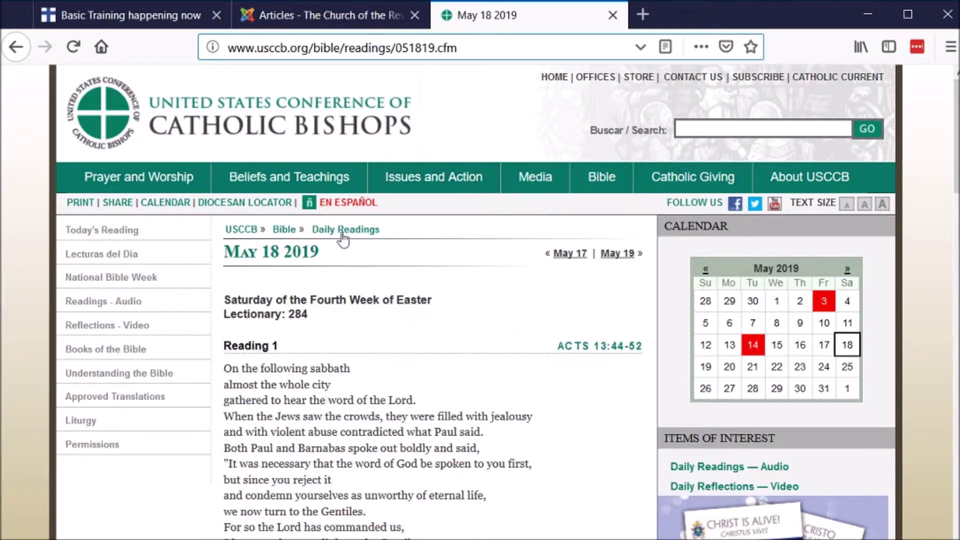
- Check the Daily Readings breadcrumb, then go back to the Joomla article list
drag(382, 231, 316, 237)
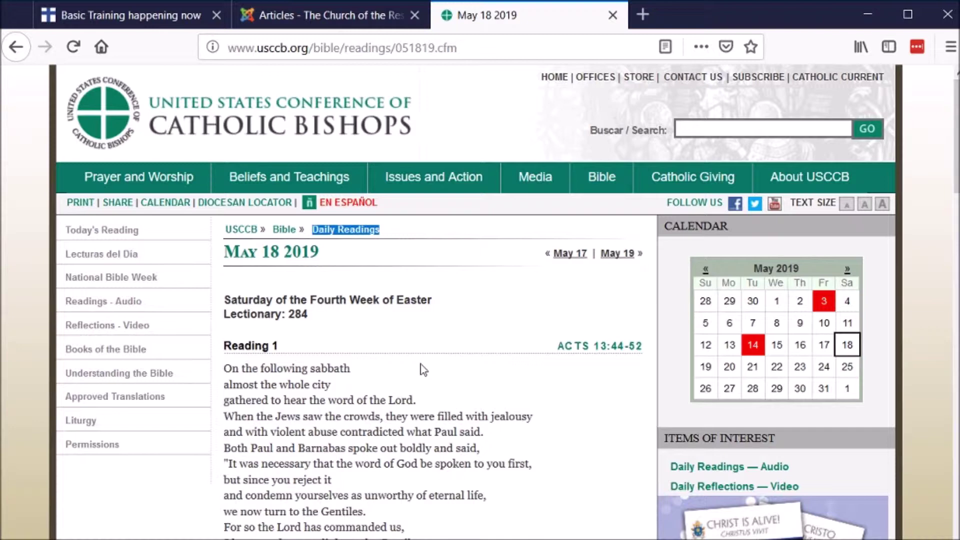
click(428, 307)
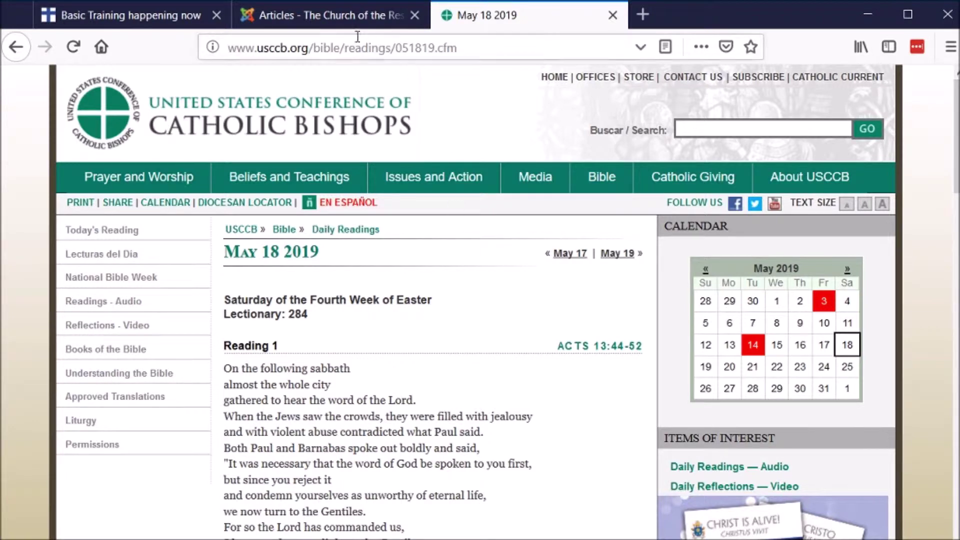
click(352, 20)
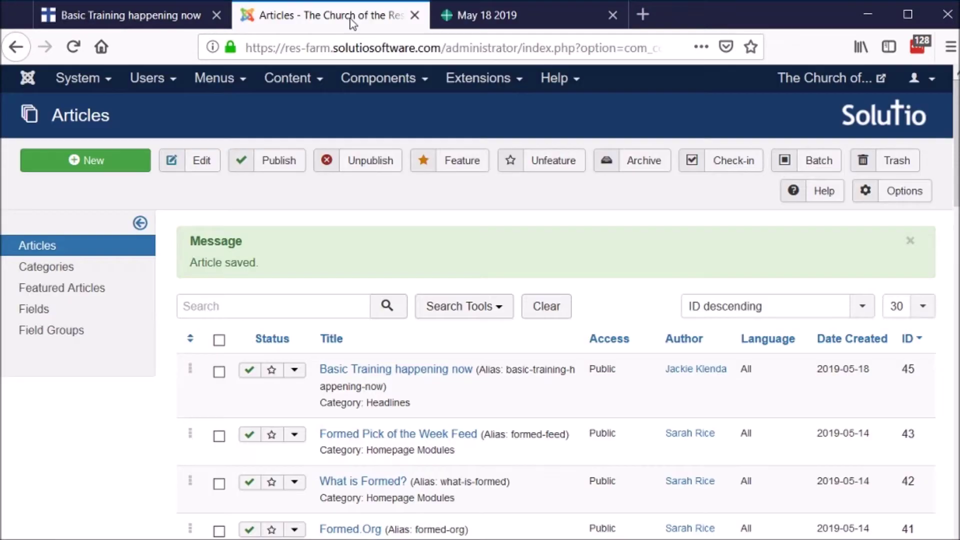
click(407, 375)
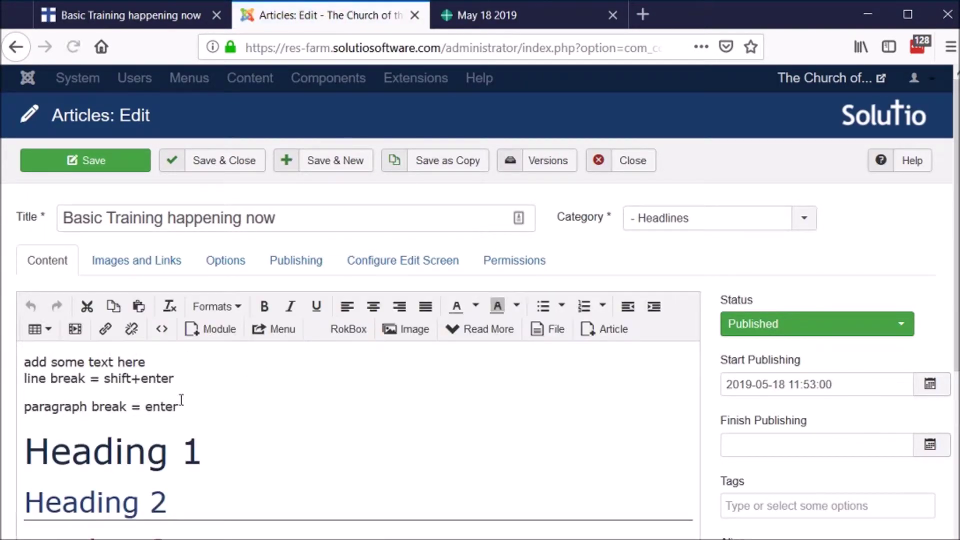
click(188, 405)
key(Return)
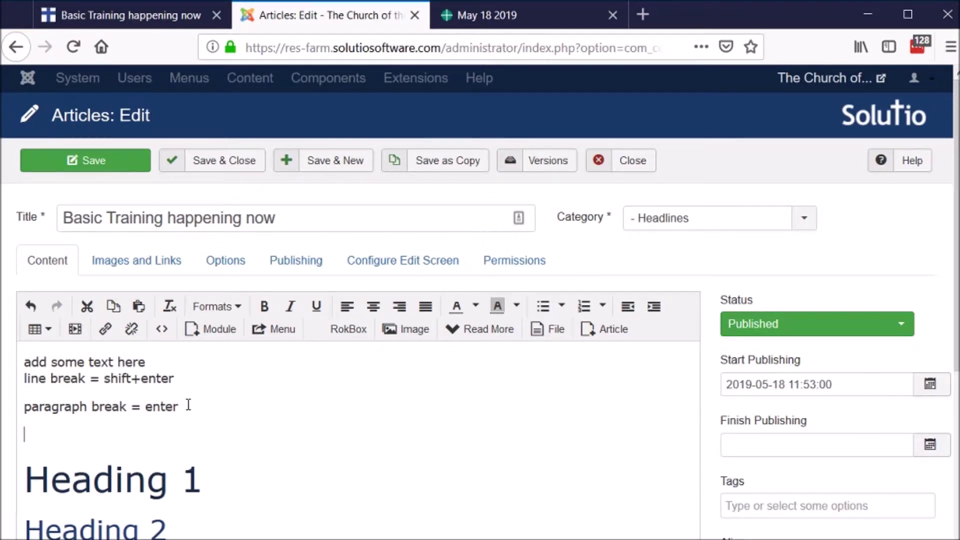
text(Daily Readings)
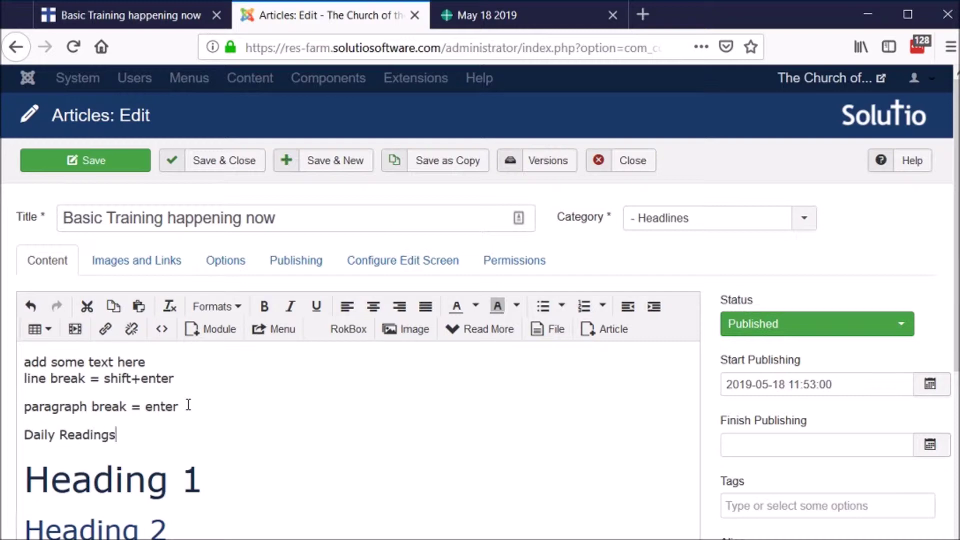
key(Return)
text(http://www.usccb.org/bible/readings/)
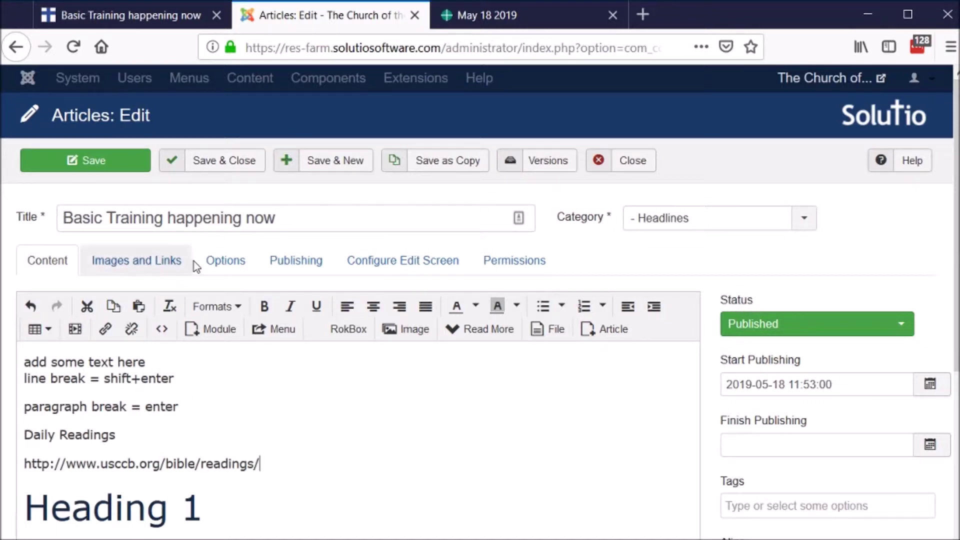
click(133, 160)
- Reload the live article to confirm both new lines appear, then return to the article editor
click(158, 6)
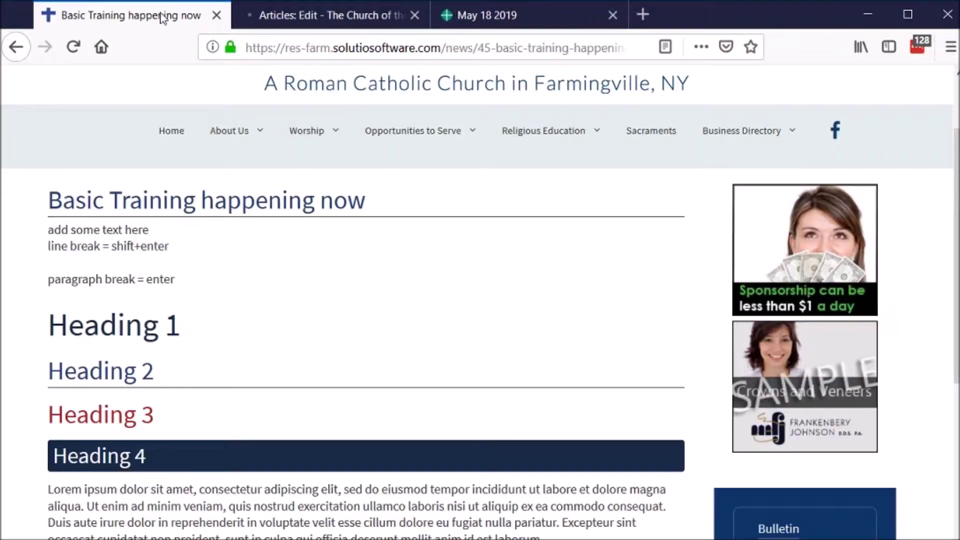
click(75, 47)
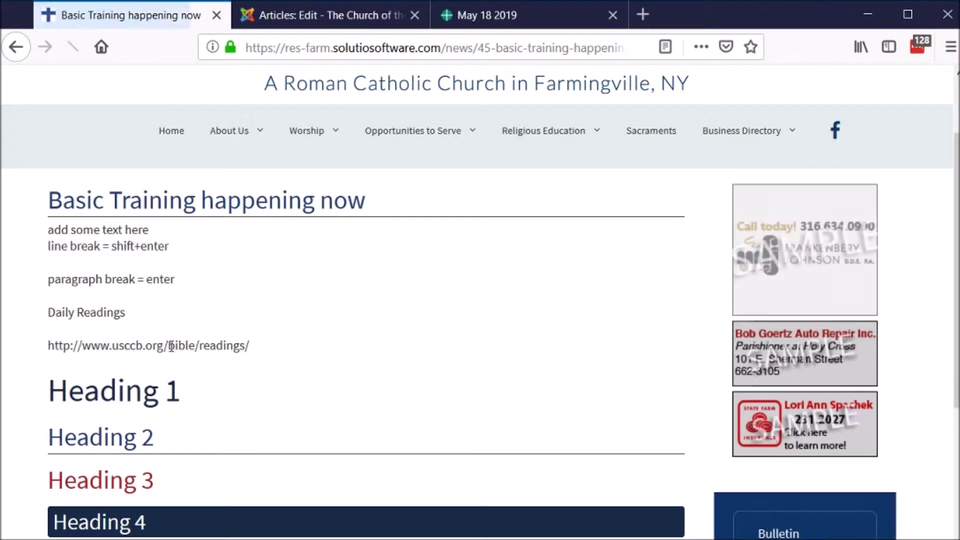
drag(241, 346, 154, 352)
click(138, 341)
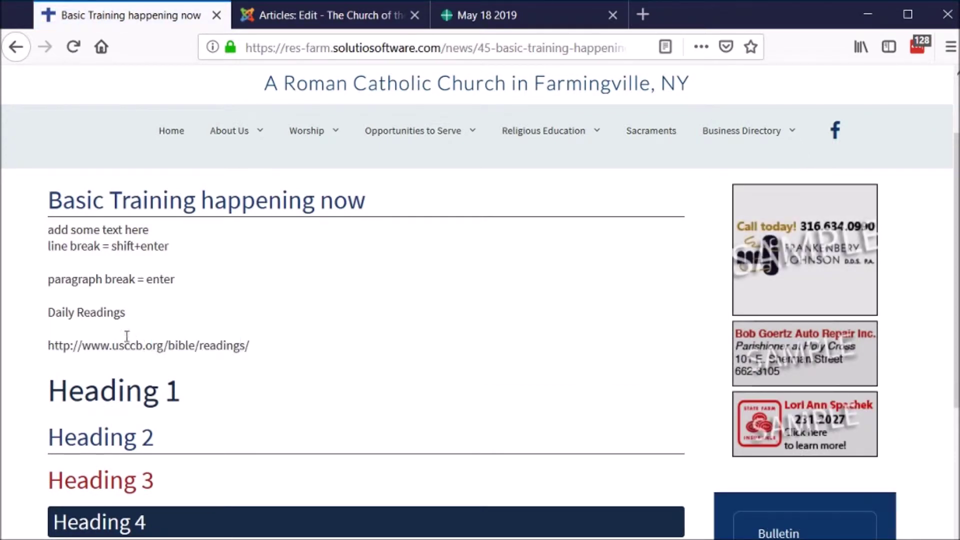
double_click(109, 316)
click(113, 351)
click(334, 15)
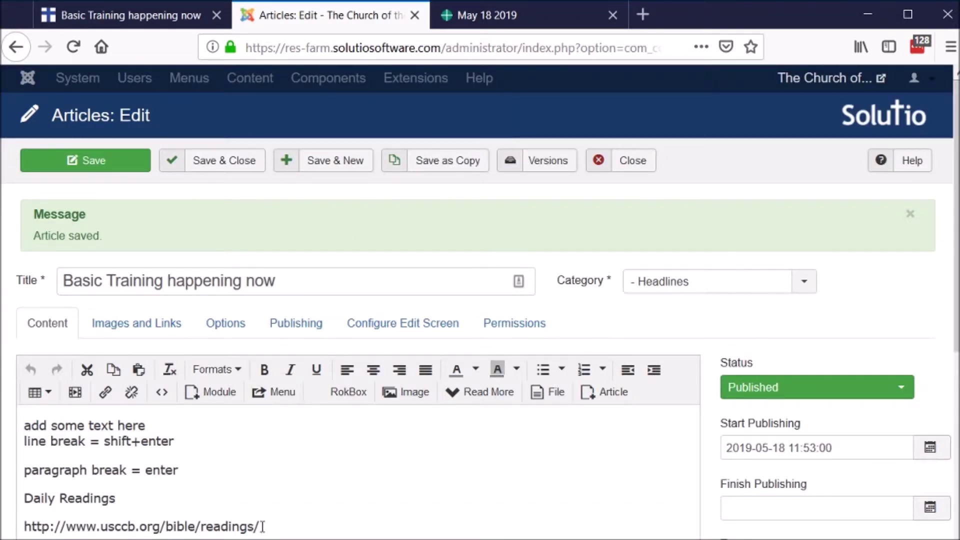
drag(260, 526, 12, 529)
key(ctrl+c)
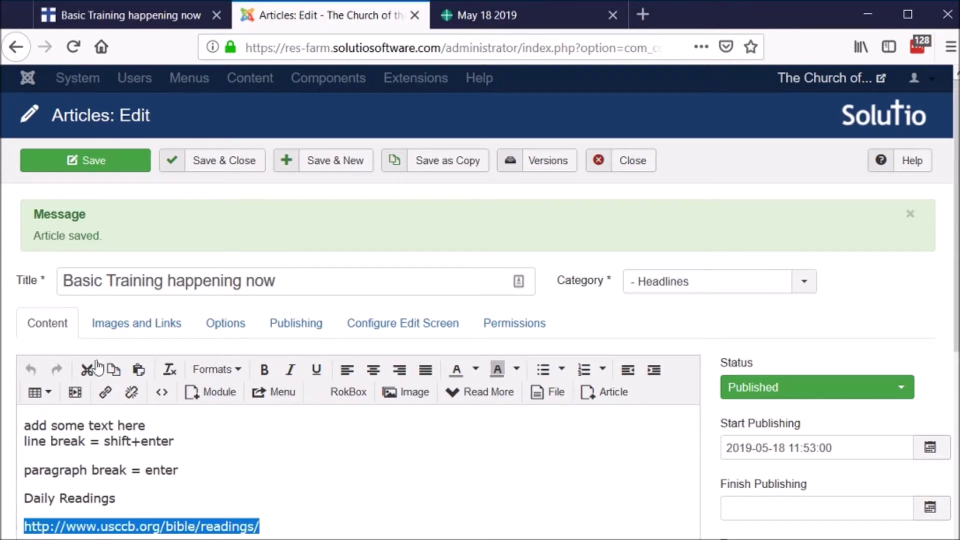
click(105, 395)
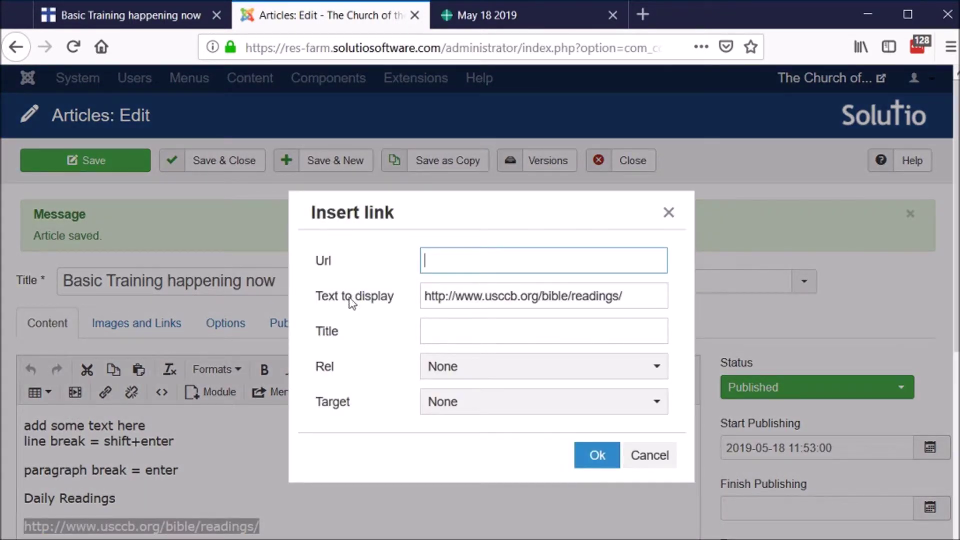
key(ctrl+v)
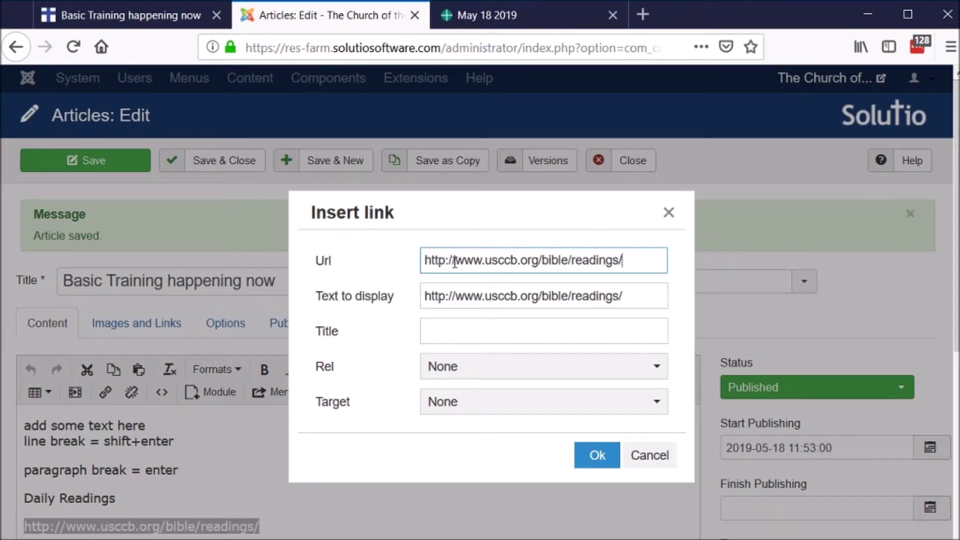
drag(448, 261, 419, 260)
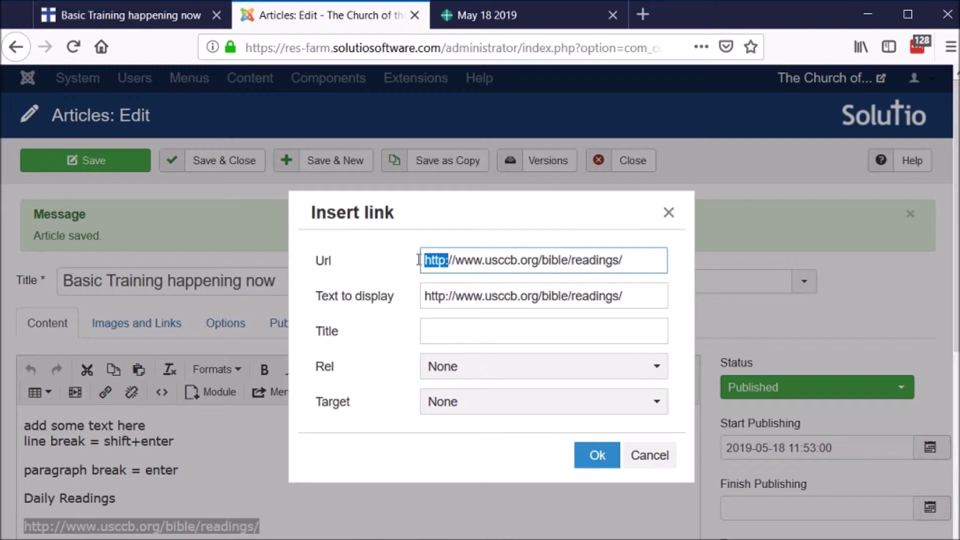
click(393, 427)
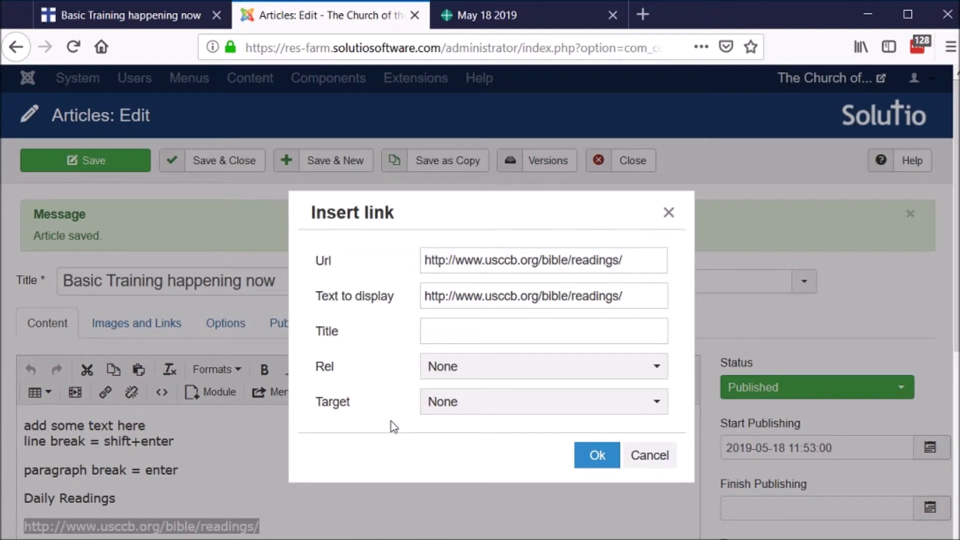
drag(360, 407, 316, 411)
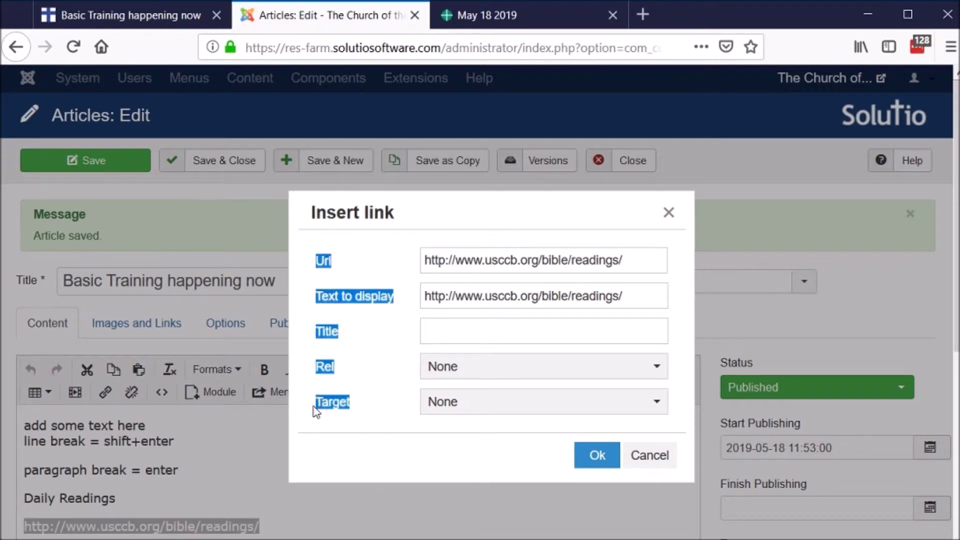
click(434, 413)
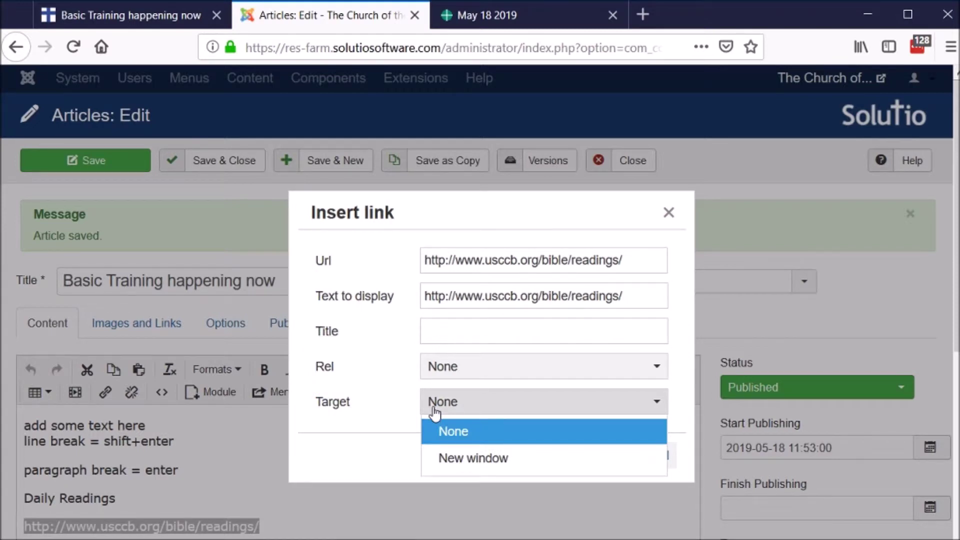
click(457, 459)
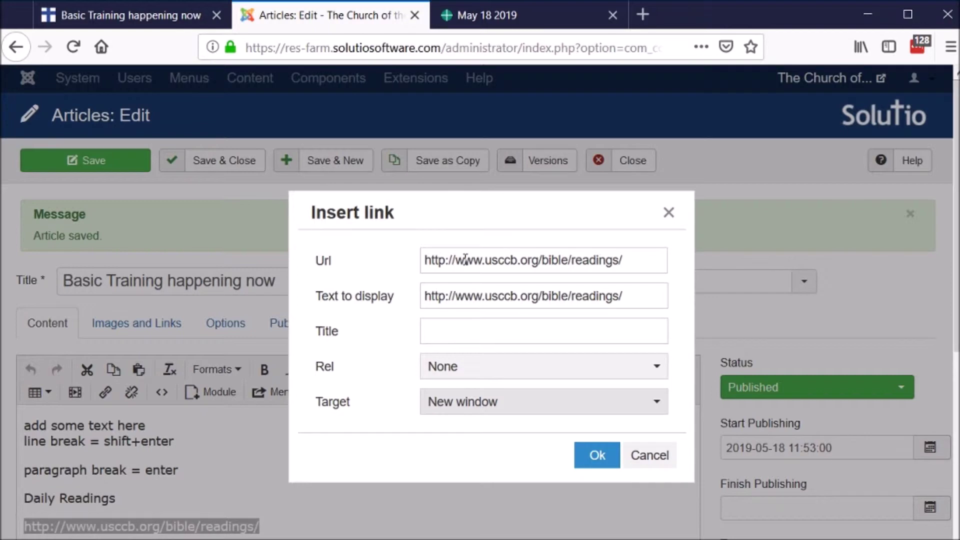
click(586, 462)
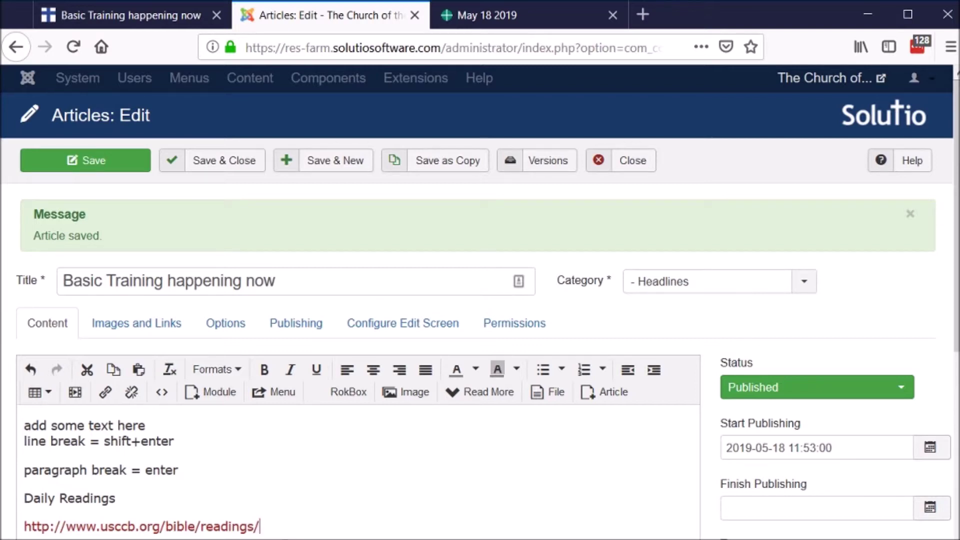
- Link the 'Daily Readings' text to the USCCB readings address, opening in a new window
click(232, 530)
drag(120, 498, 25, 504)
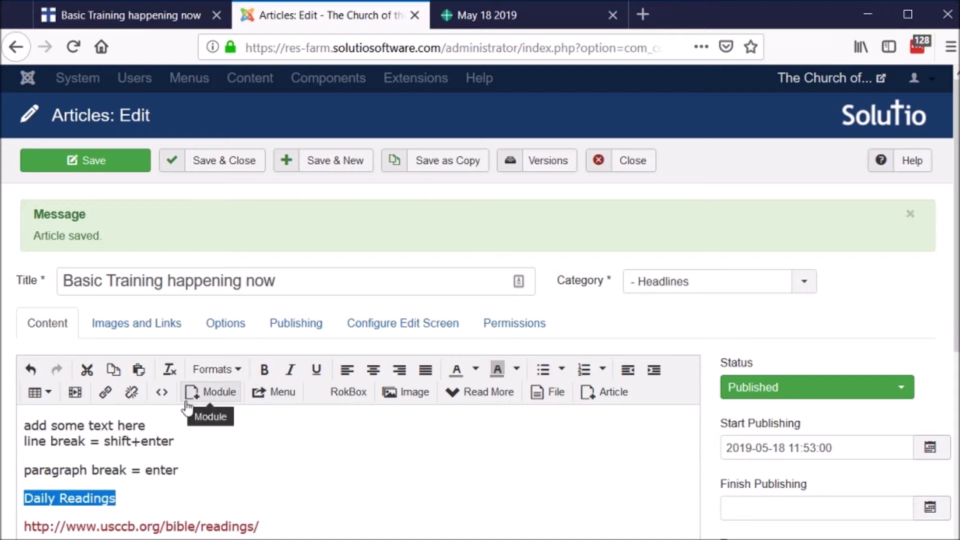
click(122, 395)
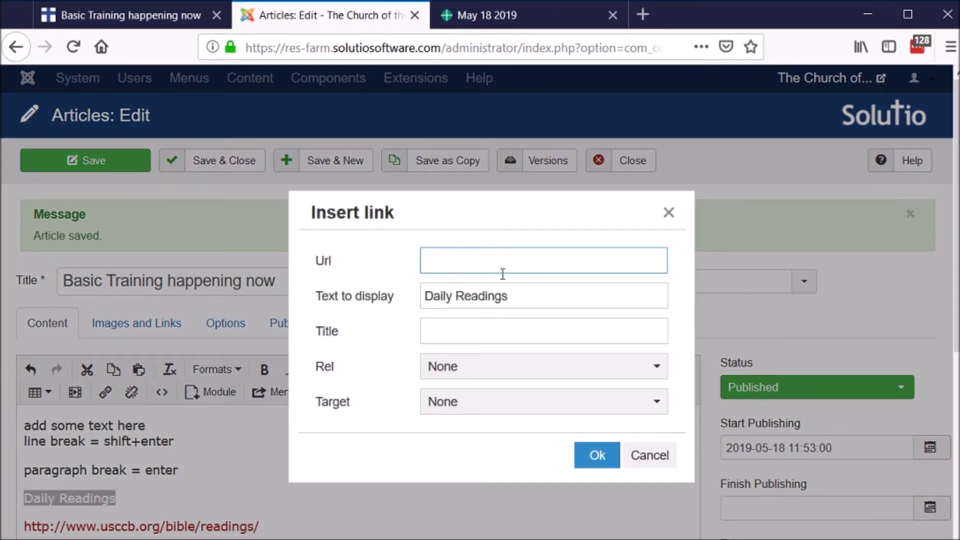
key(ctrl+v)
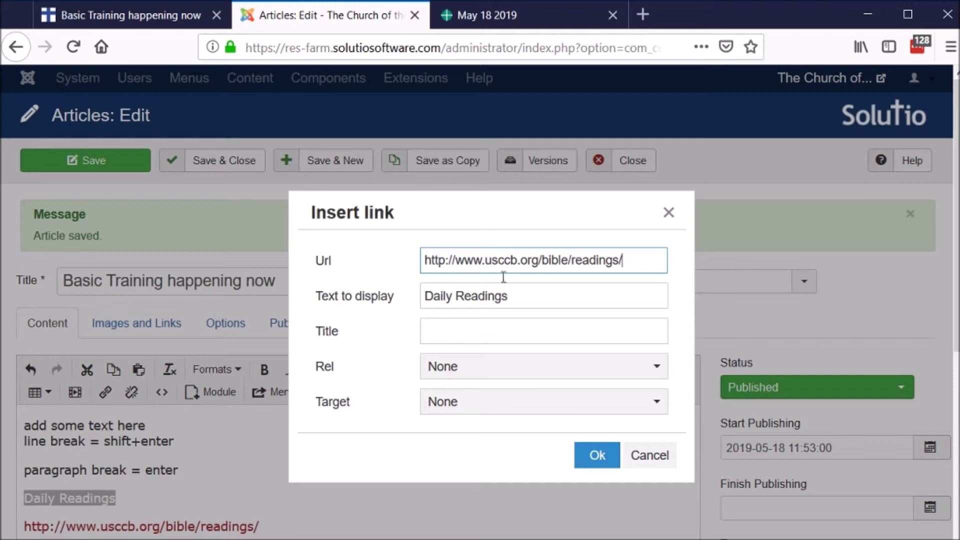
click(481, 404)
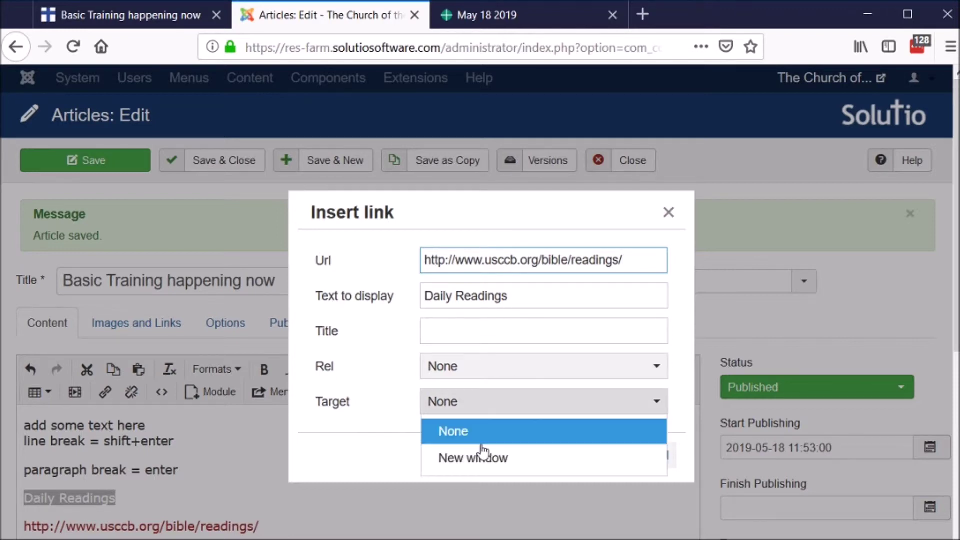
click(482, 456)
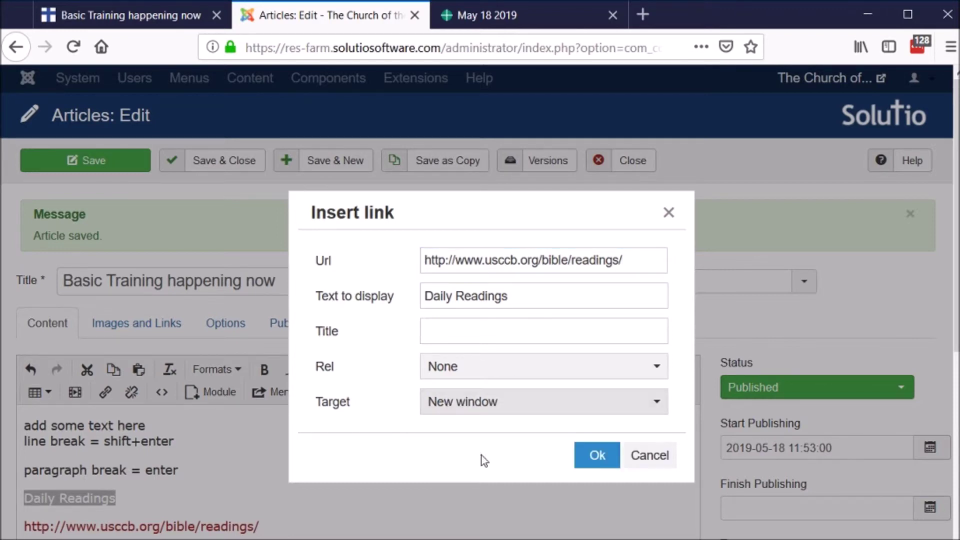
click(593, 458)
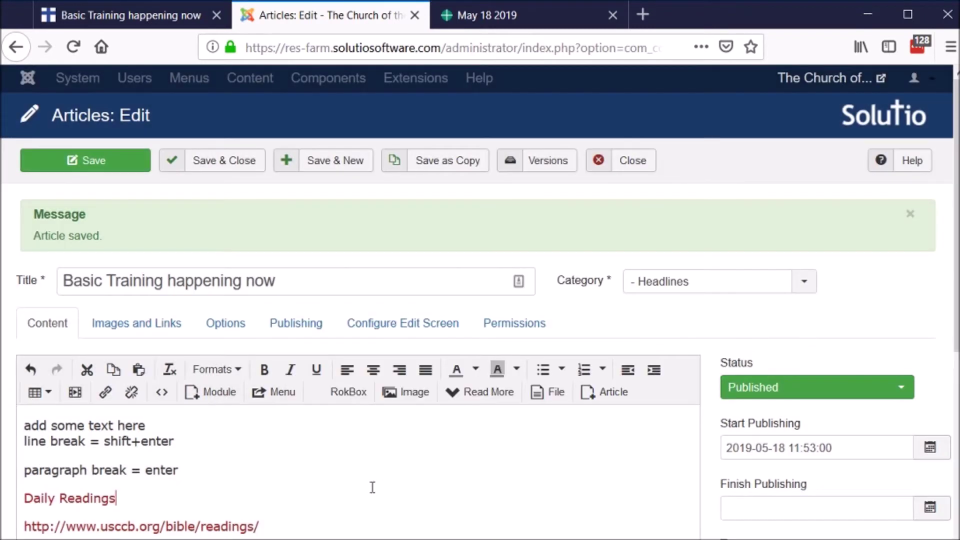
- Save and close the article, then reload the live article page
click(198, 166)
click(125, 15)
click(73, 46)
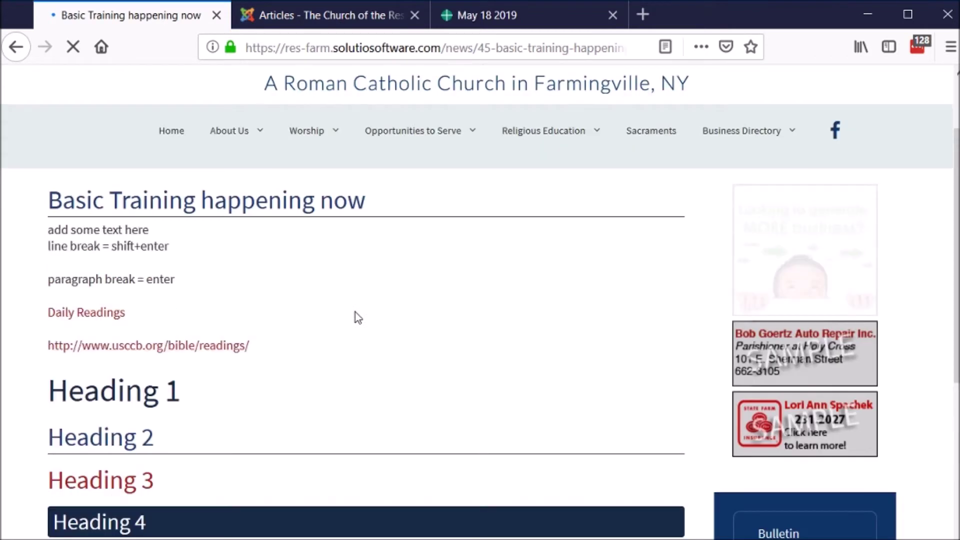
- Reopen the Basic Training article and apply the readon format to 'Daily Readings'
click(357, 17)
click(399, 372)
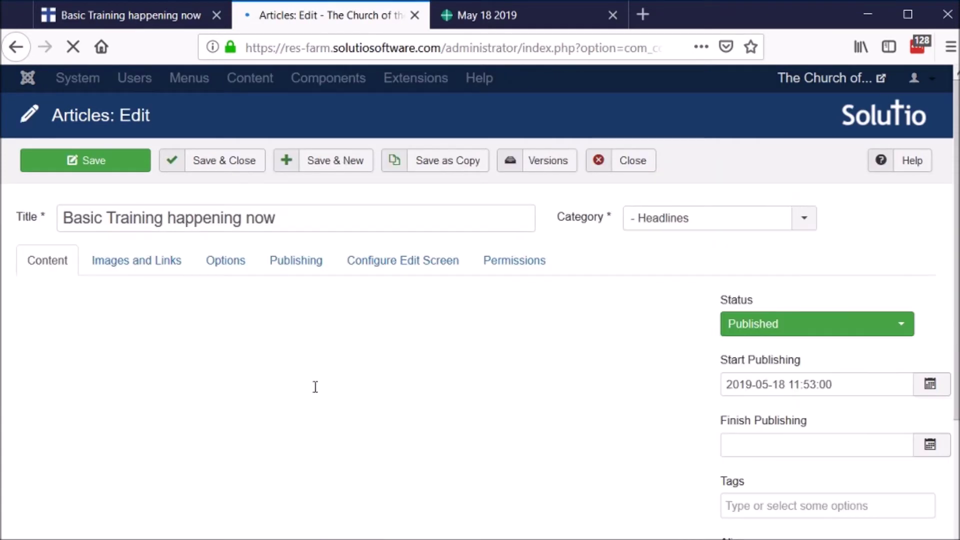
drag(116, 434, 24, 433)
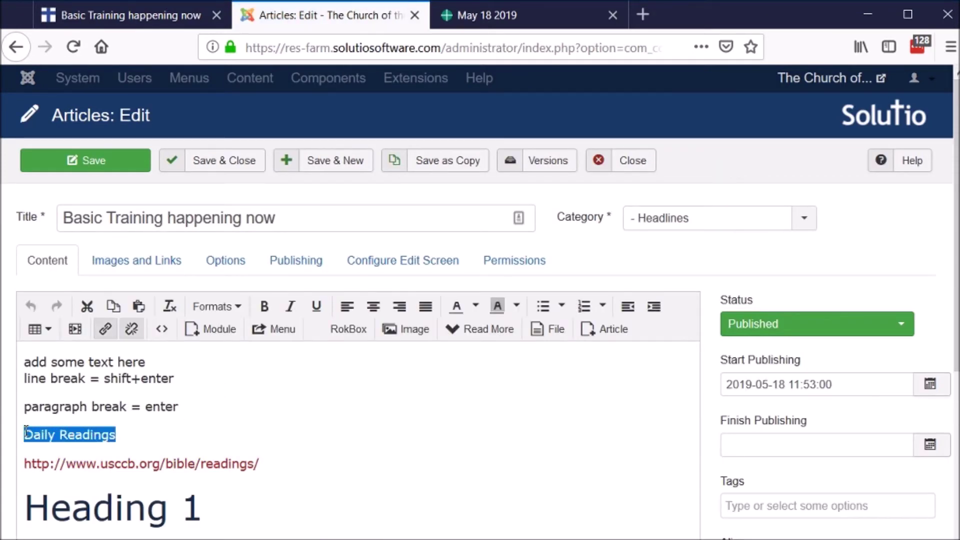
click(234, 308)
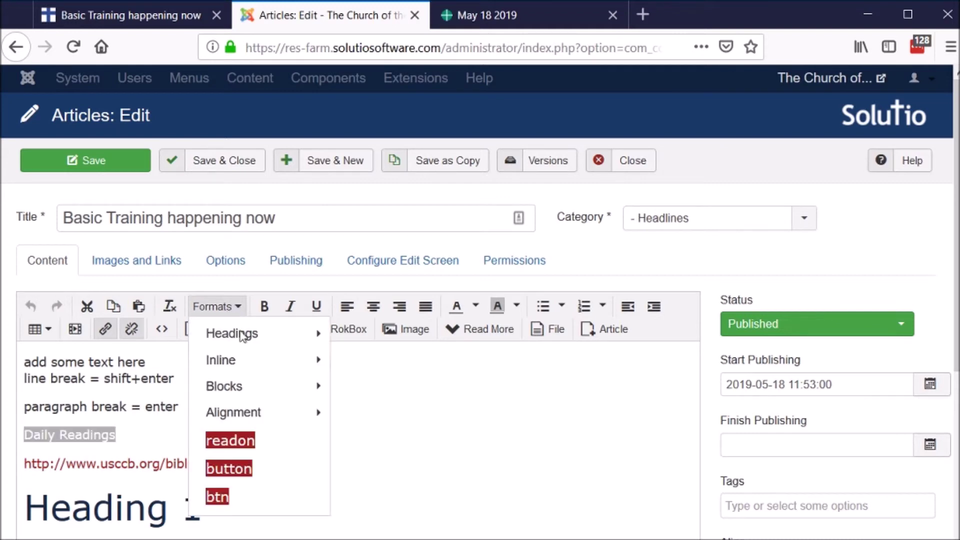
click(257, 442)
- Delete the extra text inside the red readon box and save the article
click(261, 420)
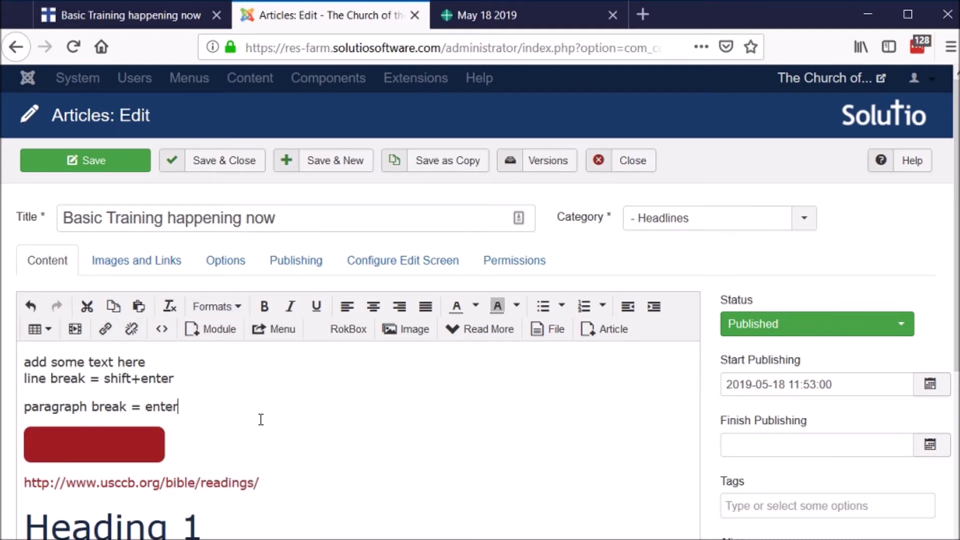
click(194, 449)
key(shift+Home)
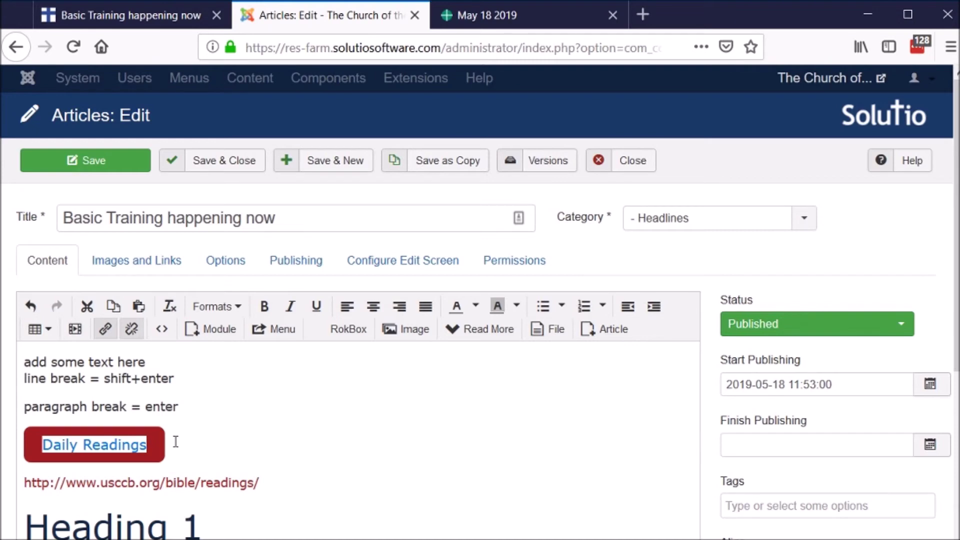
key(Delete)
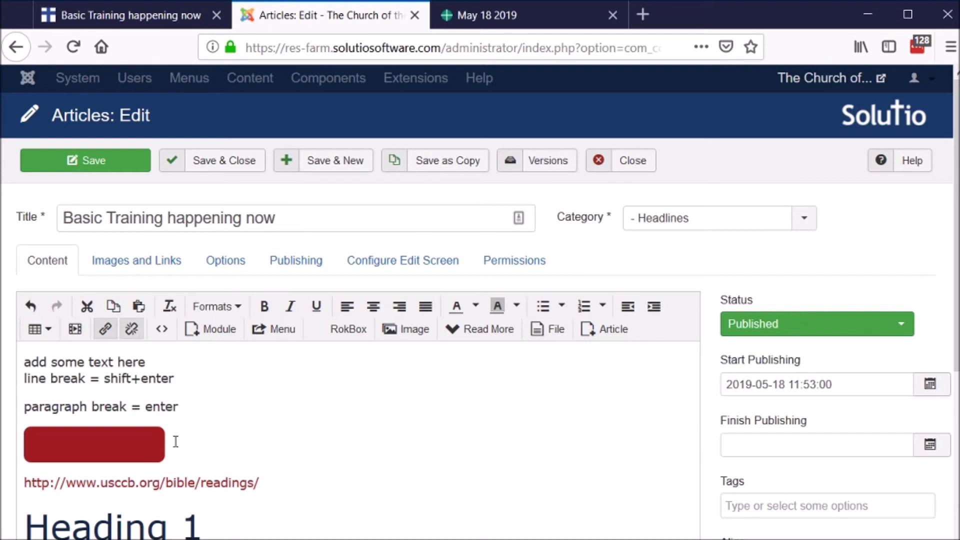
click(111, 164)
- Reload the live article to check the red Daily Readings button, then return to the editor
click(141, 20)
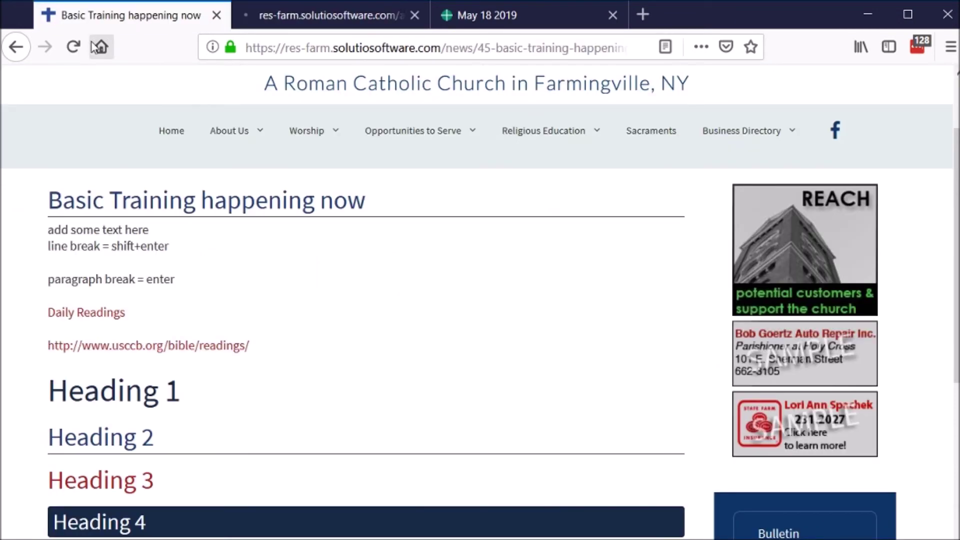
click(73, 47)
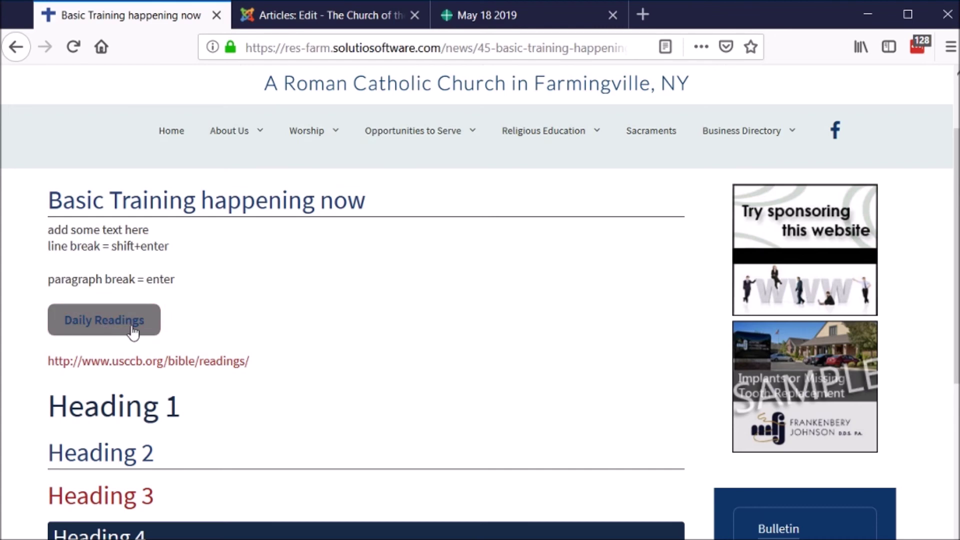
click(354, 14)
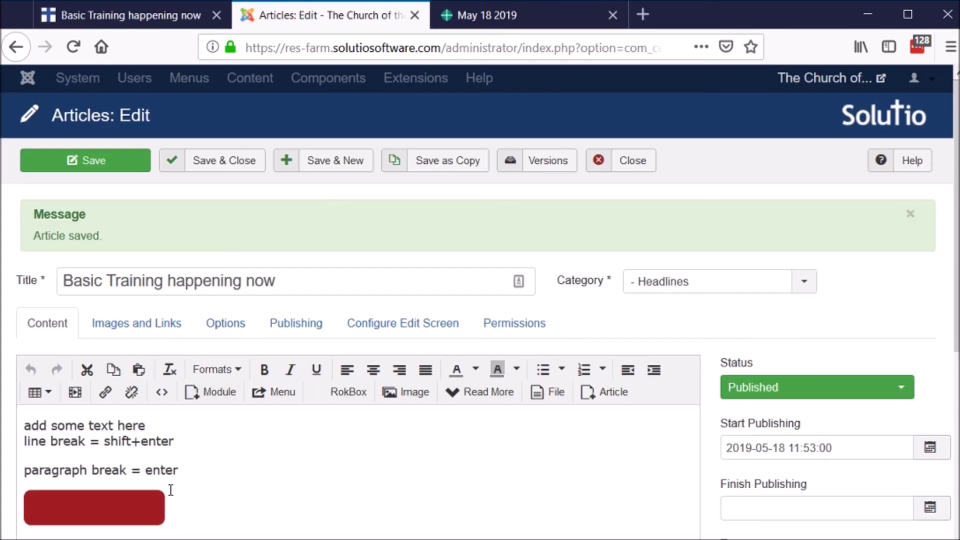